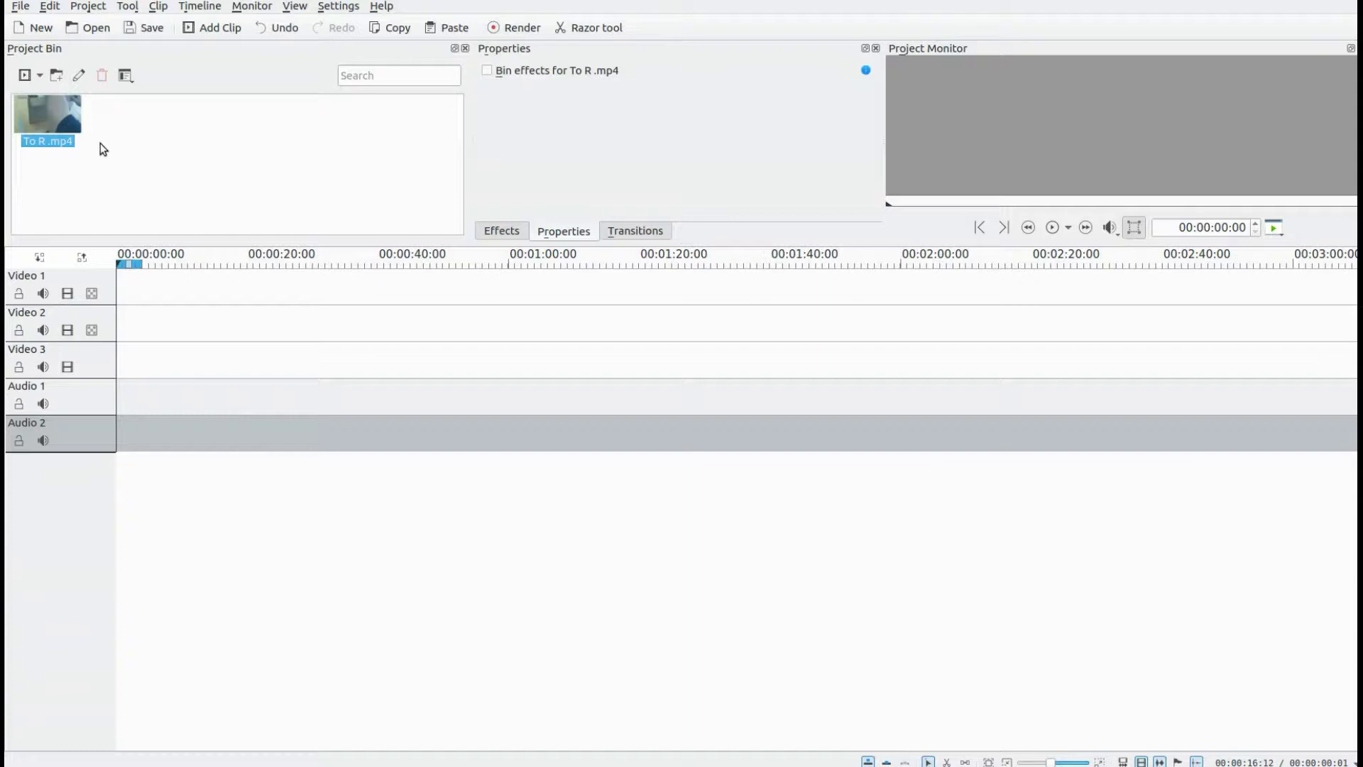
pyautogui.rightClick(59, 112)
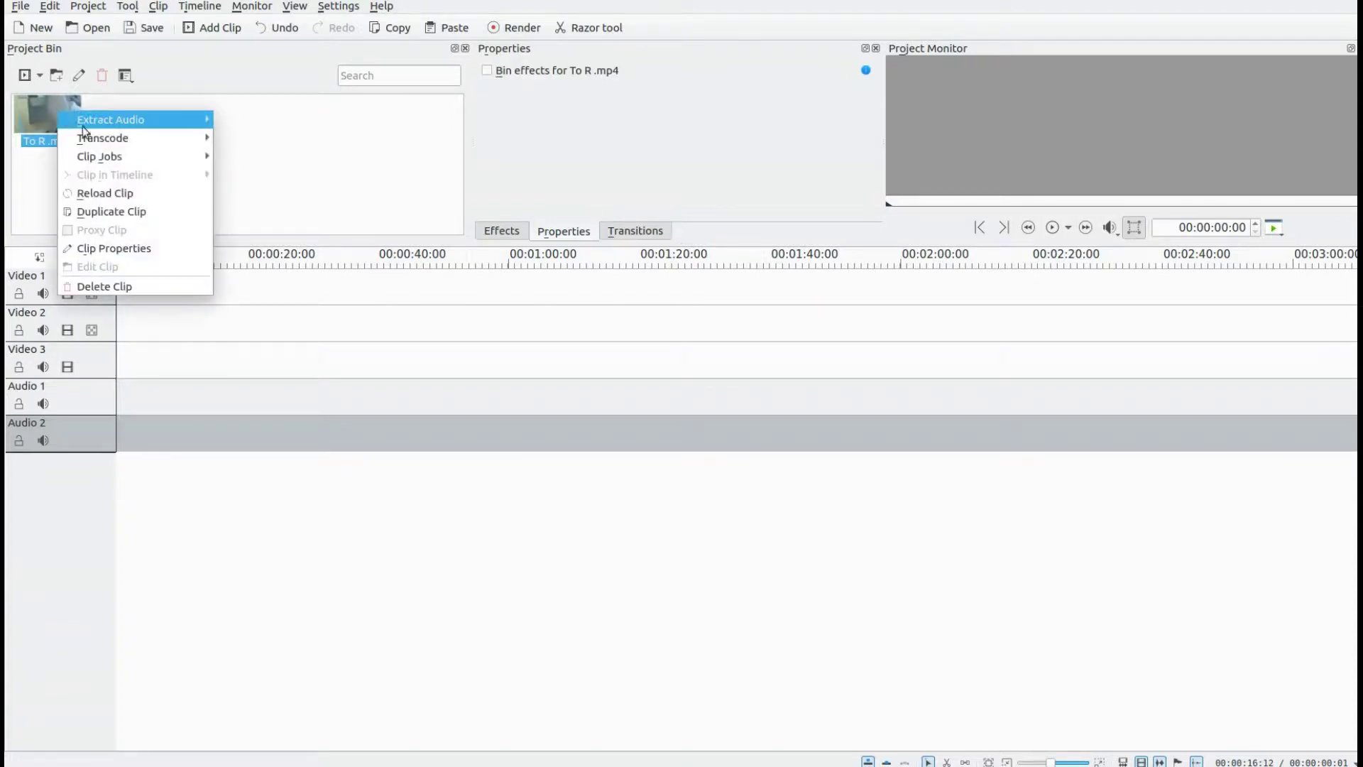
pyautogui.moveTo(100, 157)
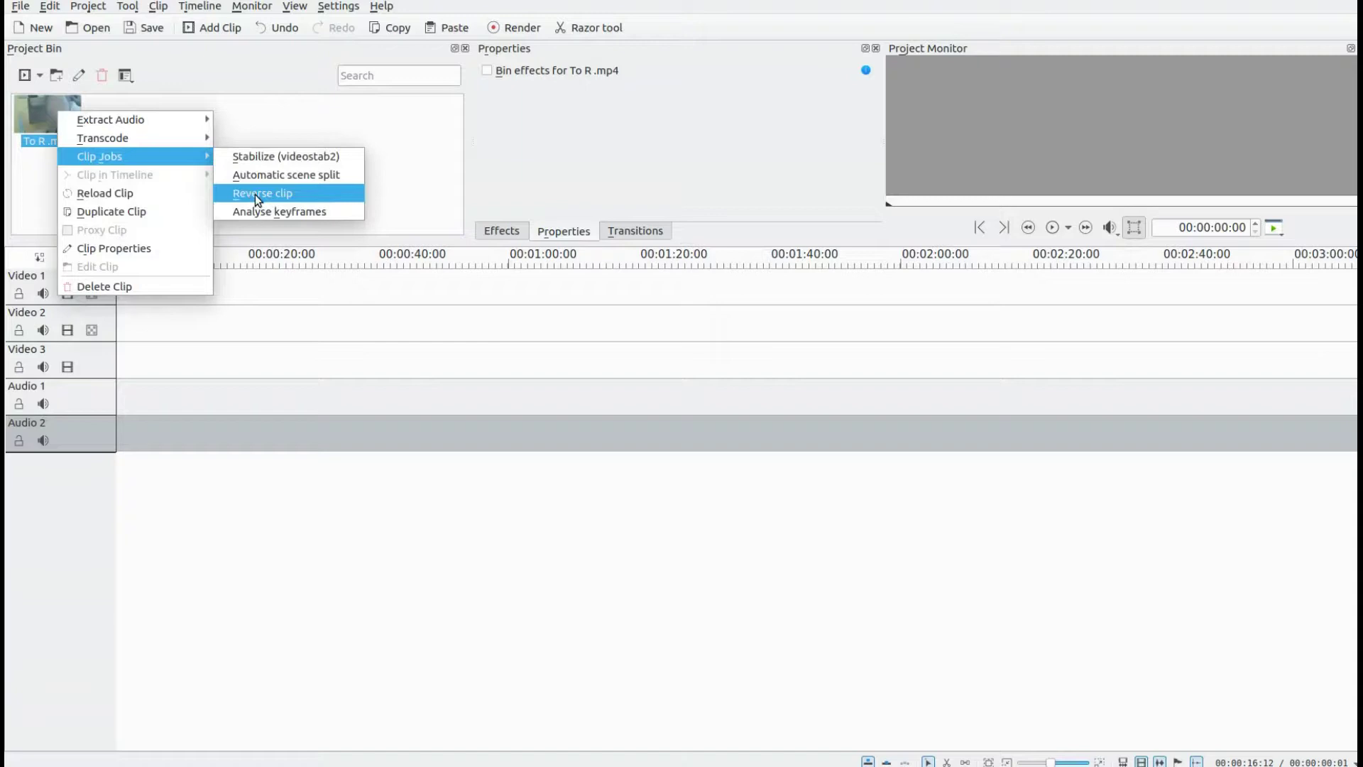
pyautogui.click(242, 291)
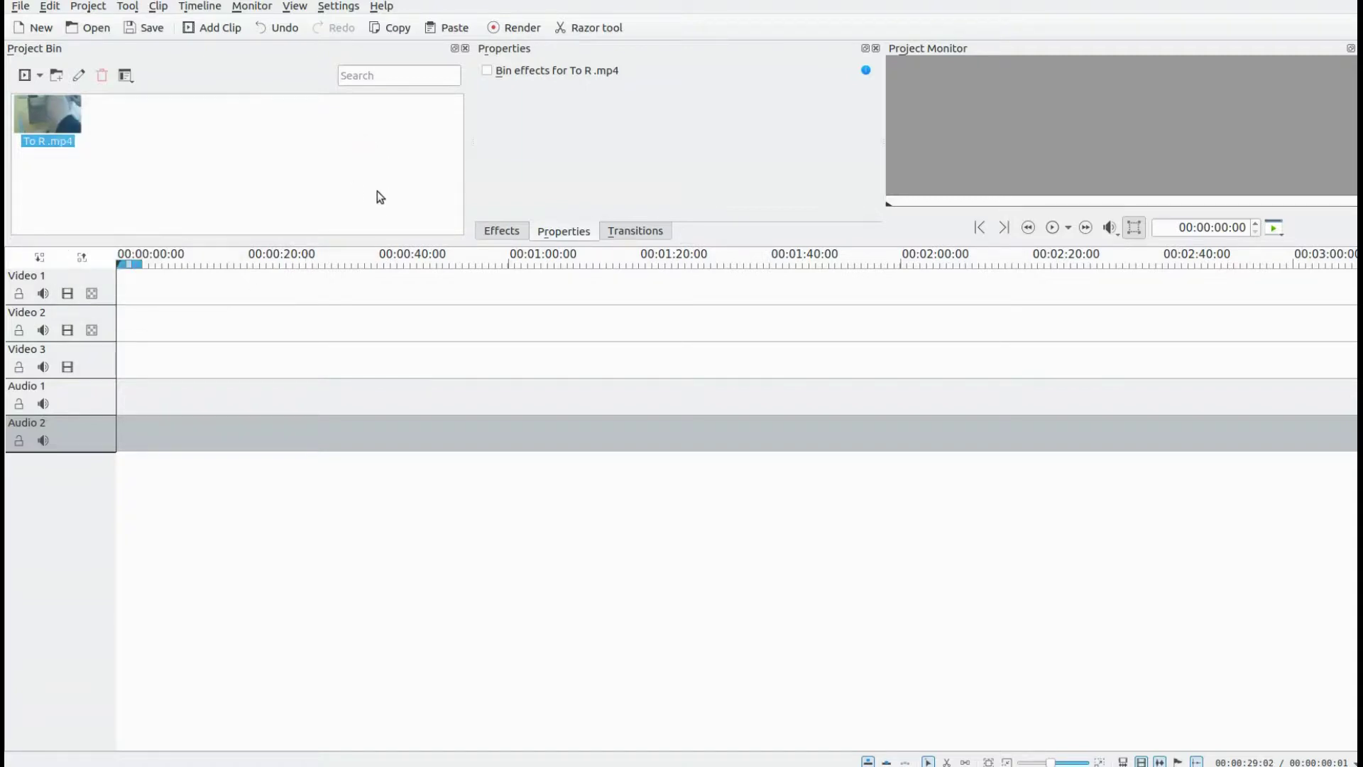
# Step: Search the Effects list for 'freeze' to find Freeze, then clear the search field
pyautogui.click(499, 235)
pyautogui.click(496, 95)
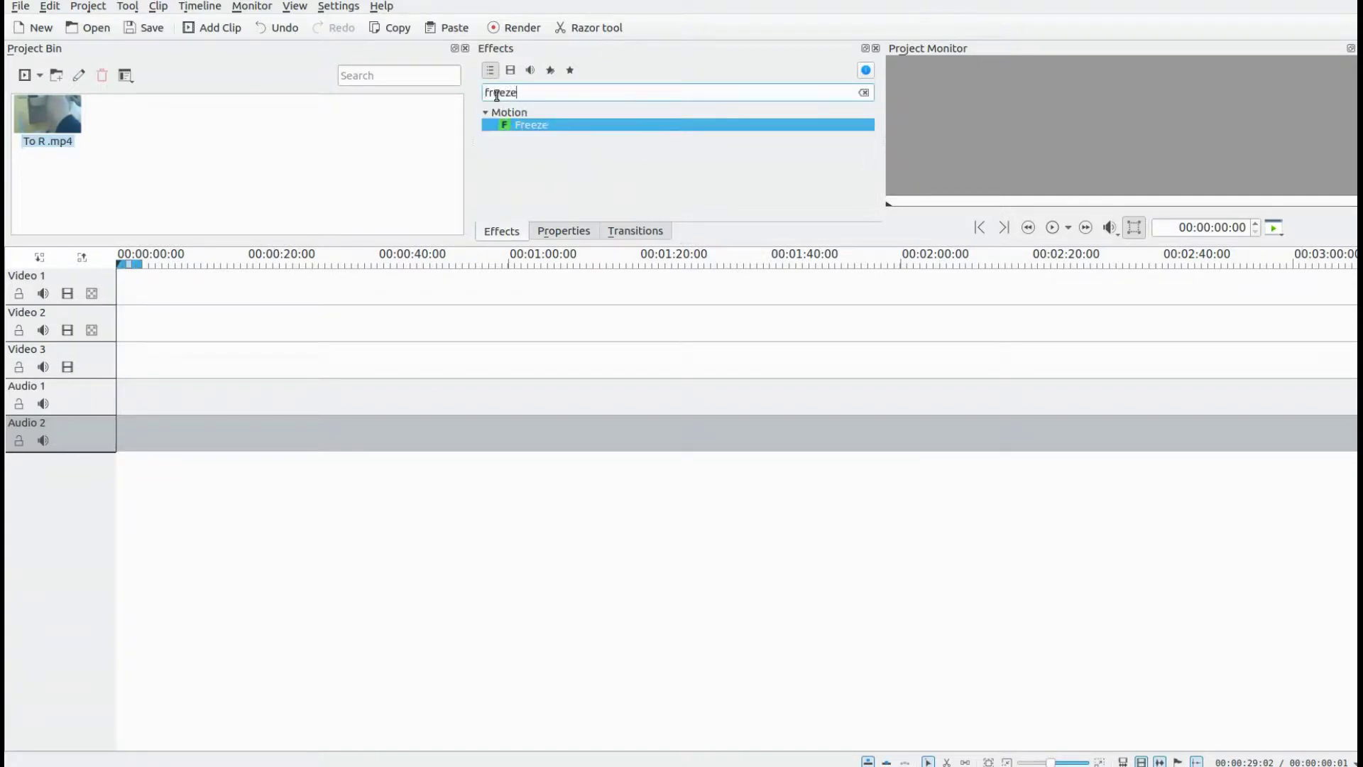
pyautogui.hotkey('ctrl', 'a')
pyautogui.press('BackSpace')
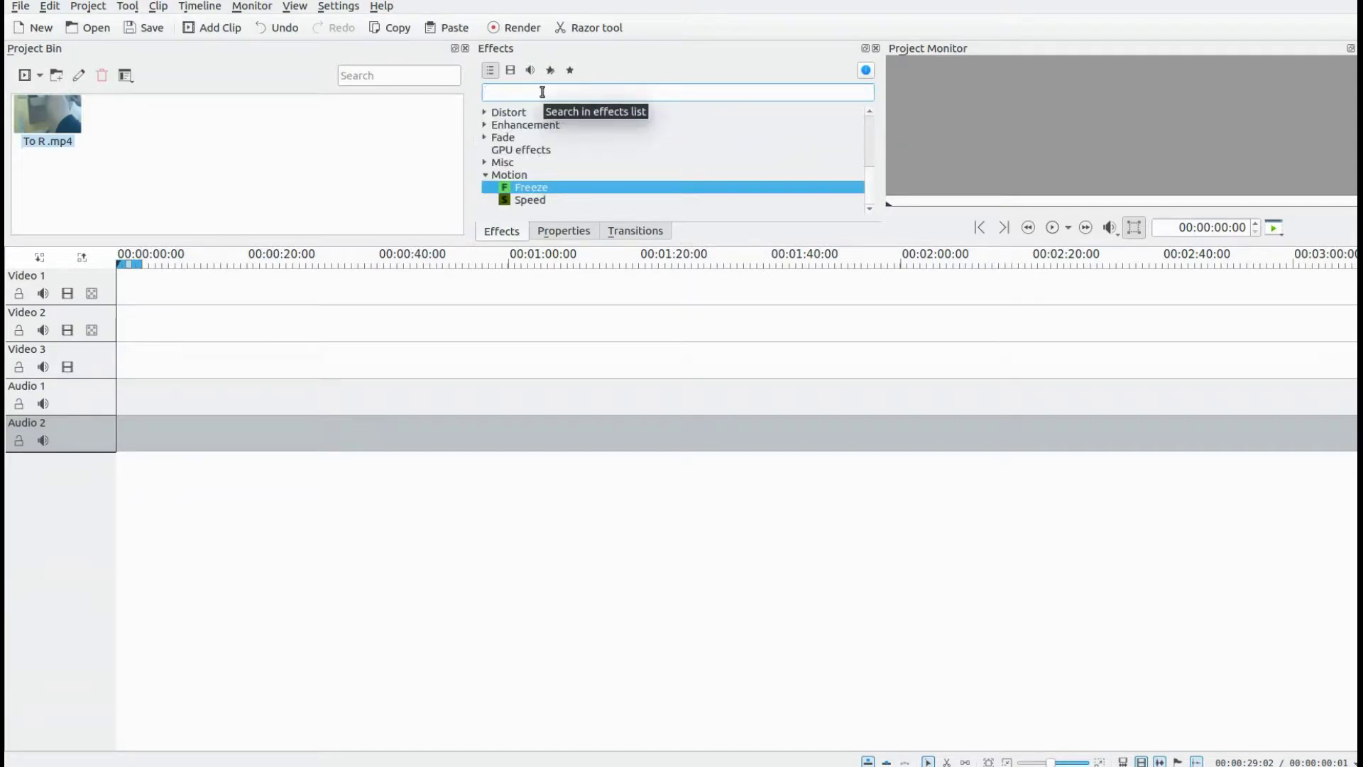
pyautogui.write('zoom')
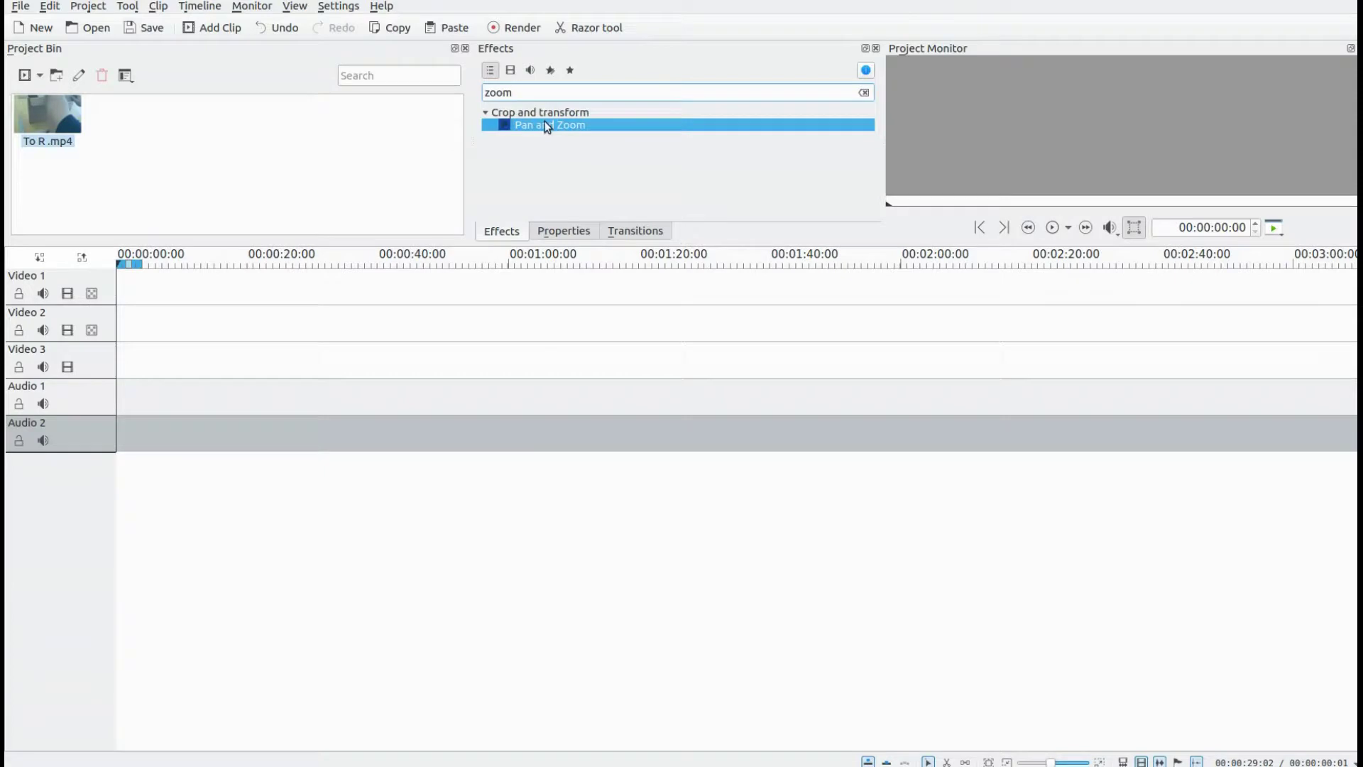